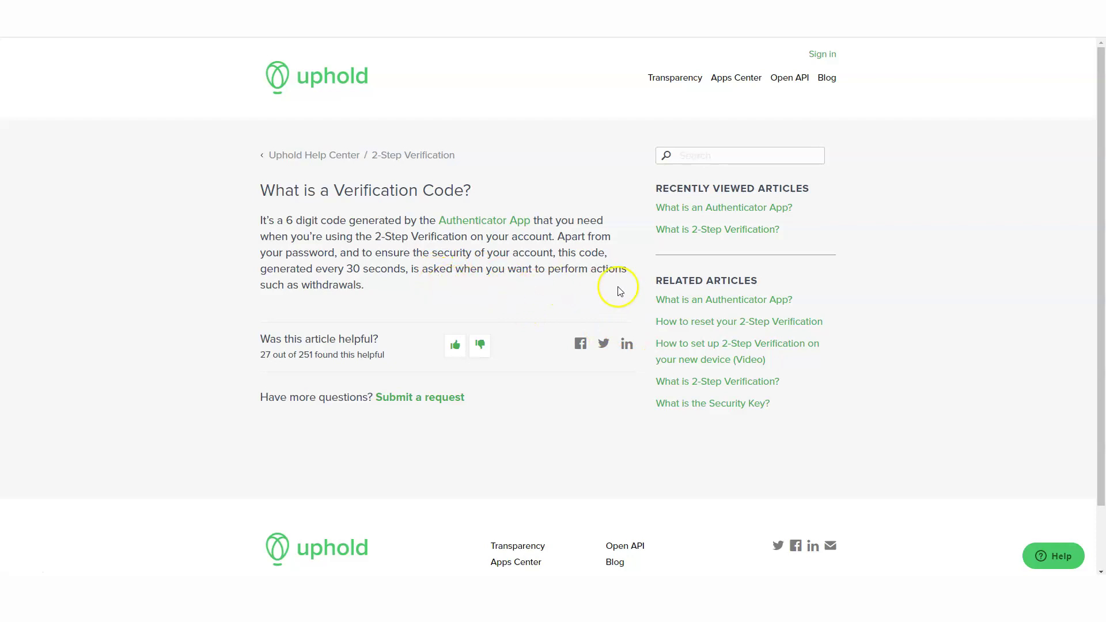
Open the 'What is an Authenticator App?' article from Related Articles to see the supported apps.
{"action": "left_click", "coordinate": [690, 306]}
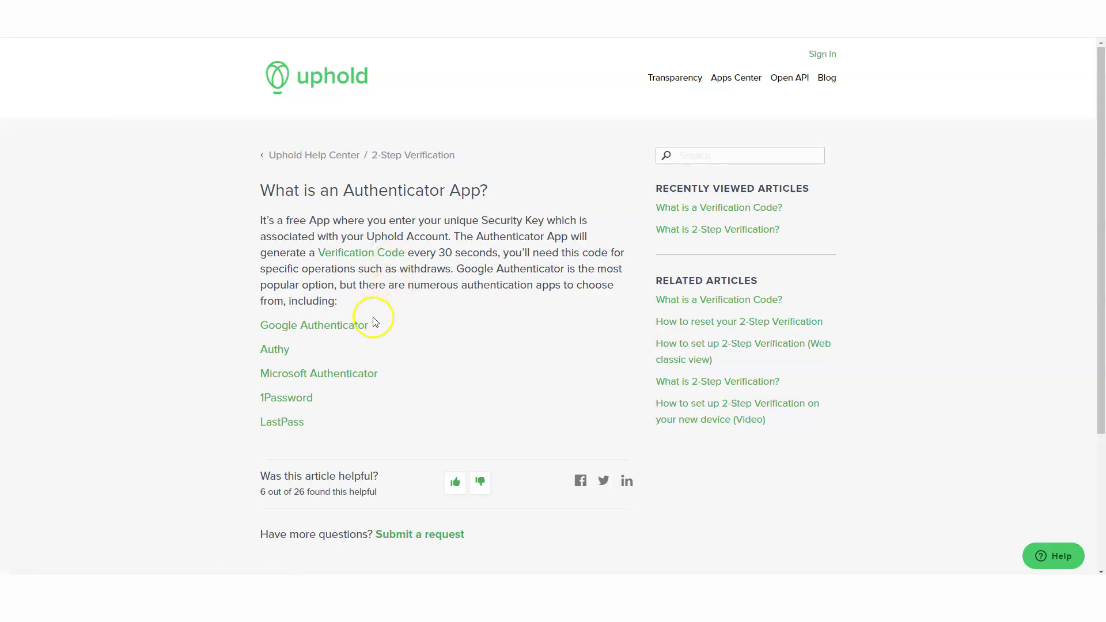
View Google's Authenticator help page, then go back to the Uphold Authenticator App article.
{"action": "left_click", "coordinate": [339, 326]}
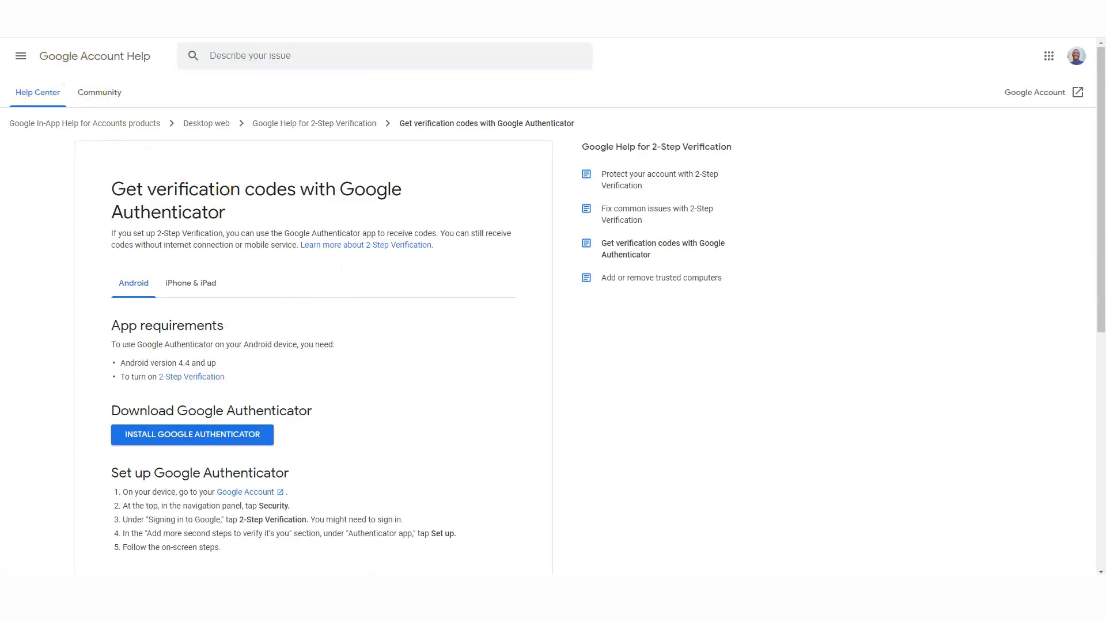
{"action": "key", "text": "alt+Left"}
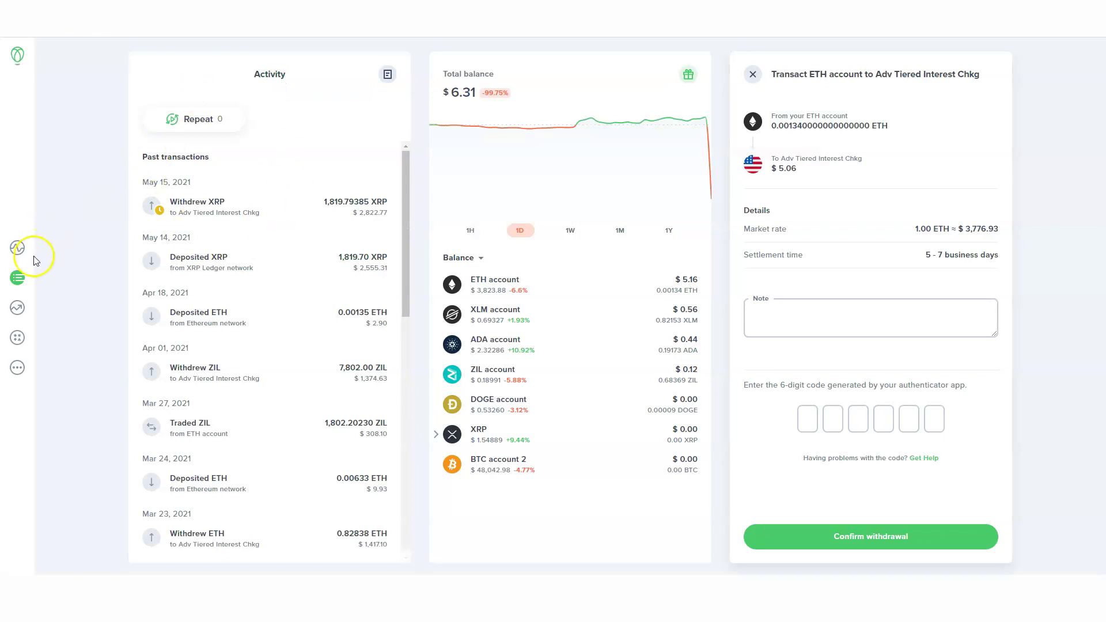
Open Security settings from the sidebar's More menu, then return to the Authenticator App article.
{"action": "left_click", "coordinate": [15, 343]}
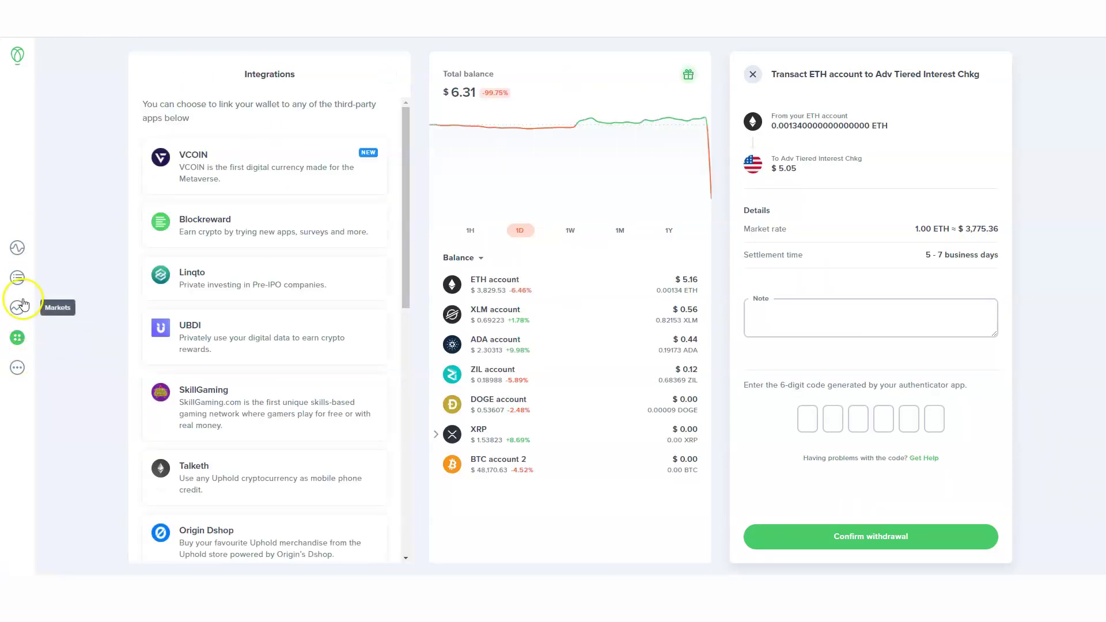
{"action": "left_click", "coordinate": [12, 367]}
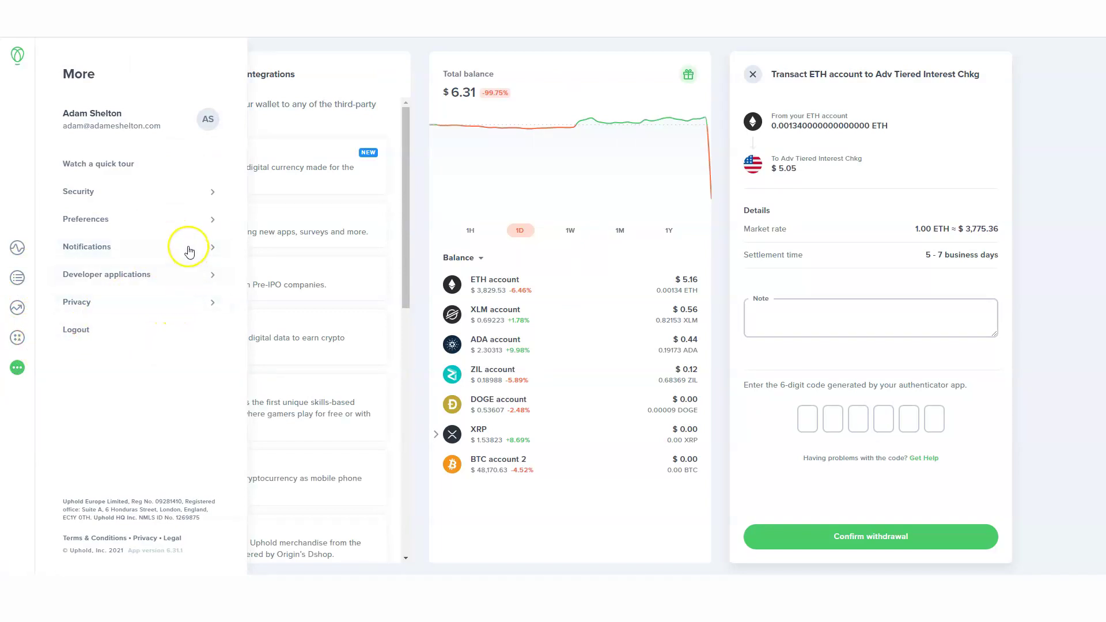
{"action": "left_click", "coordinate": [185, 196]}
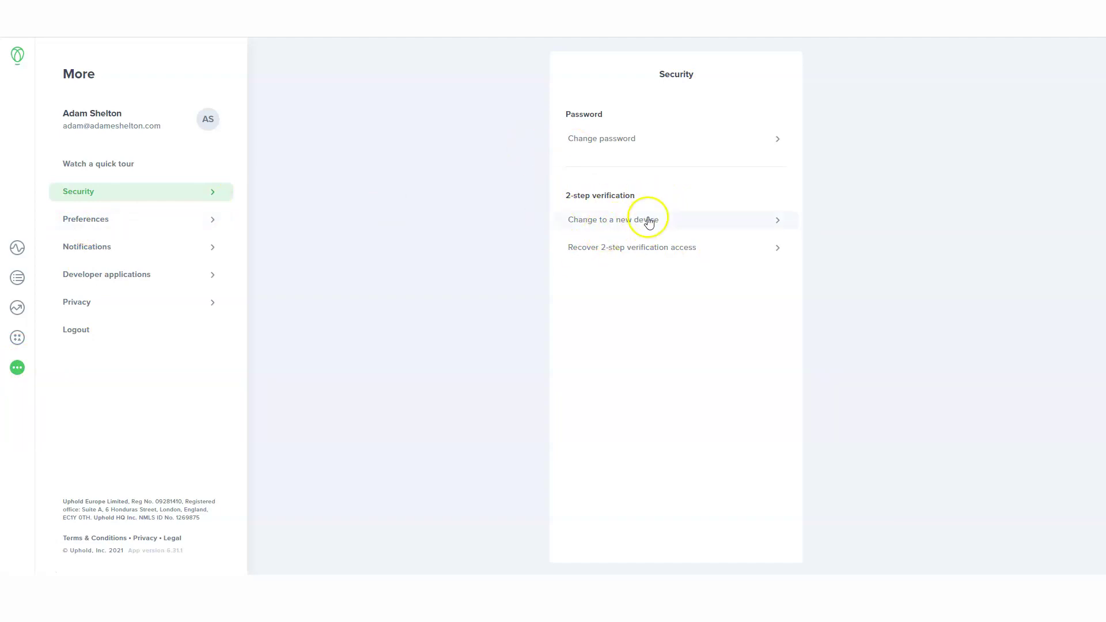
{"action": "left_click", "coordinate": [372, 23]}
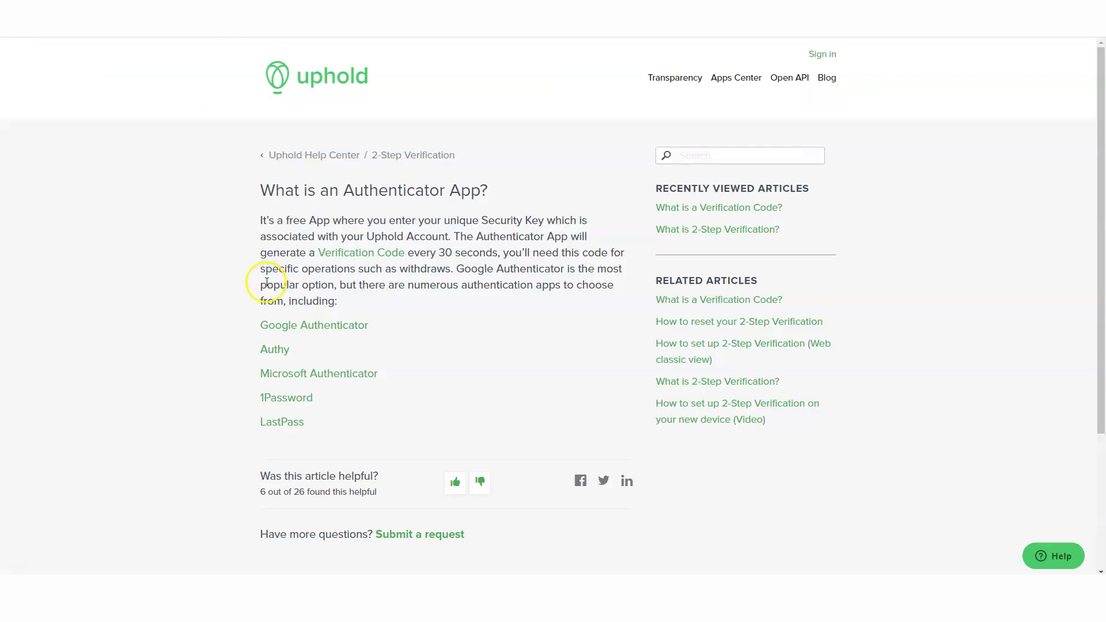
Open Google's Authenticator help page and read the iPhone & iPad setup instructions.
{"action": "left_click", "coordinate": [304, 327]}
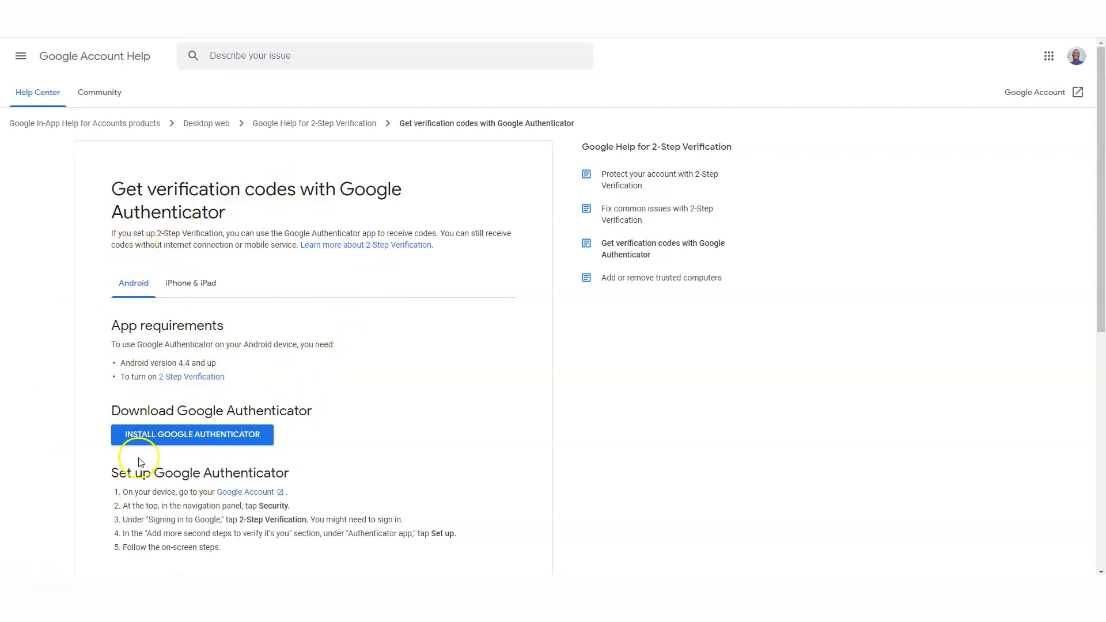
{"action": "left_click", "coordinate": [208, 284]}
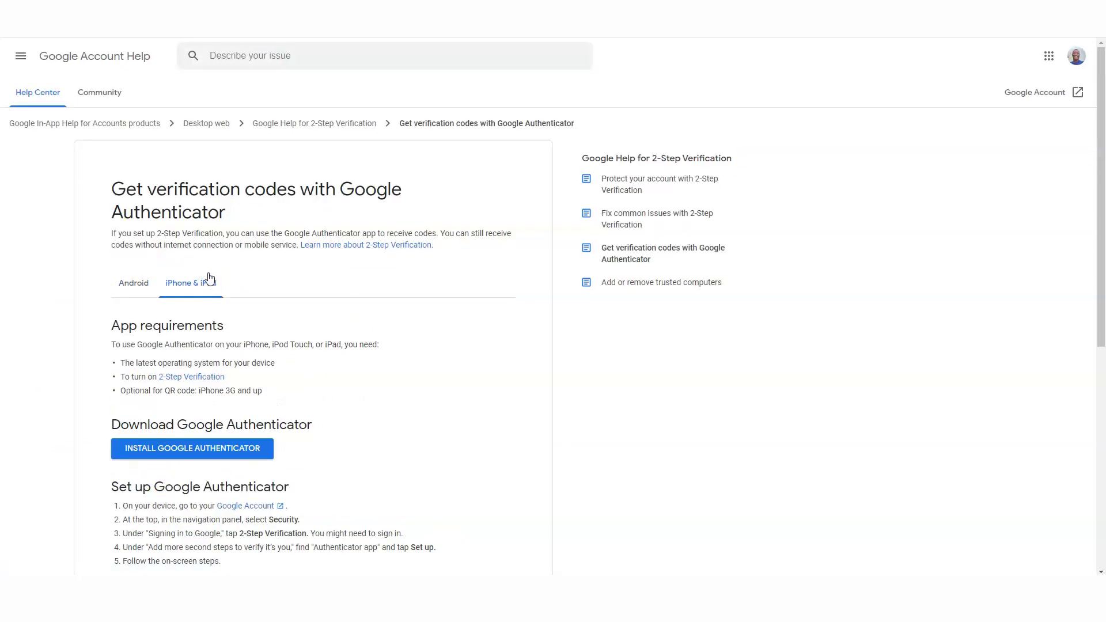
{"action": "scroll", "coordinate": [248, 366], "scroll_direction": "down", "scroll_amount": 2}
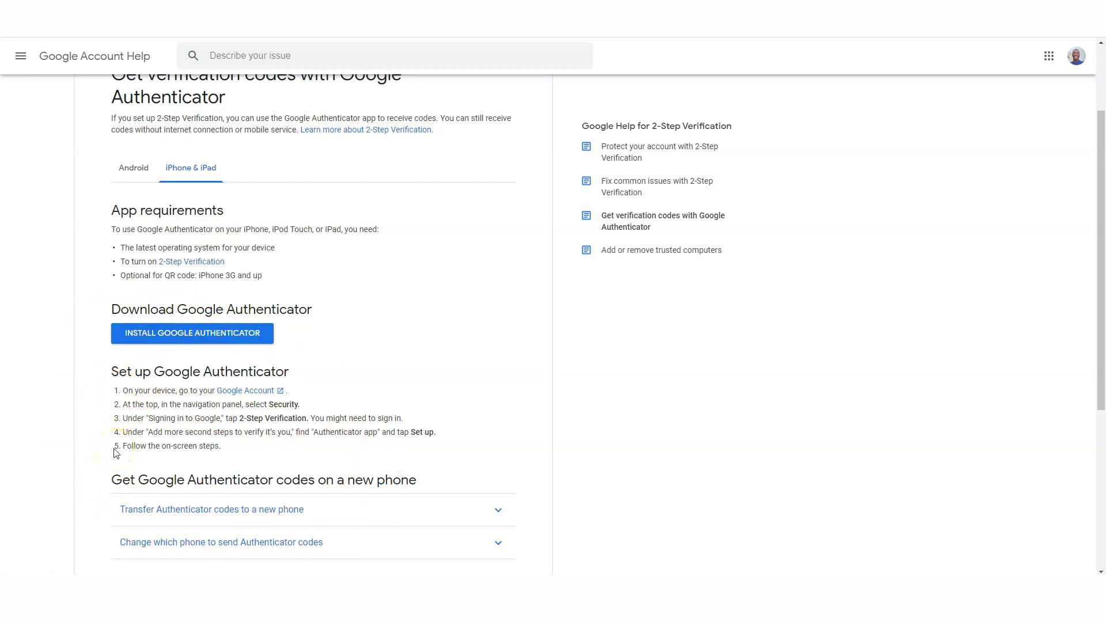
{"action": "scroll", "coordinate": [115, 452], "scroll_direction": "down", "scroll_amount": 2}
{"action": "scroll", "coordinate": [81, 494], "scroll_direction": "down", "scroll_amount": 1}
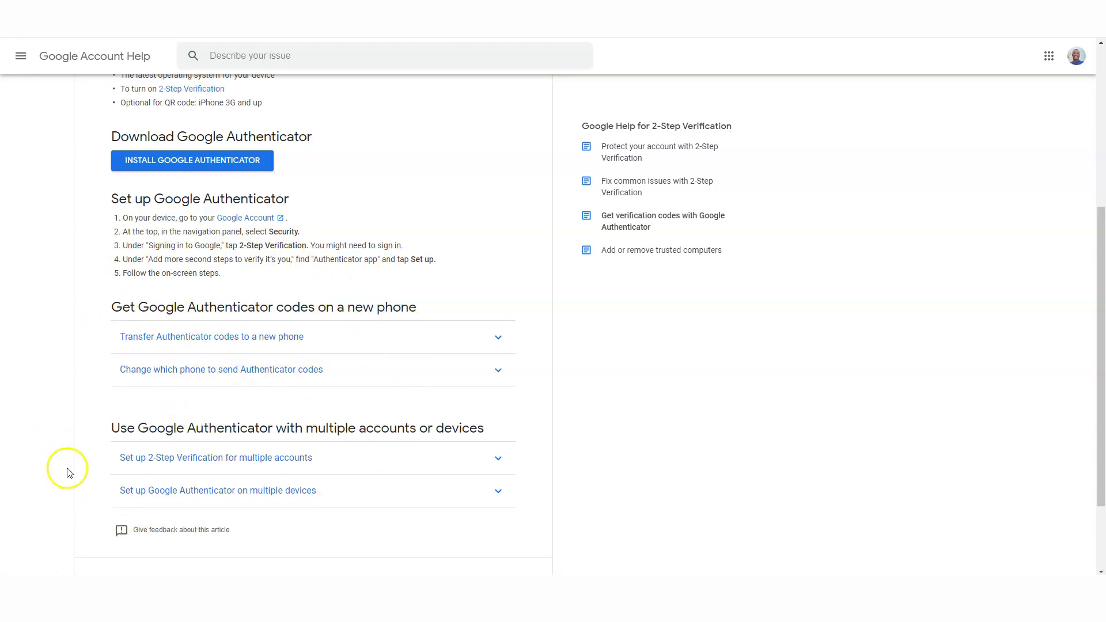
{"action": "scroll", "coordinate": [116, 436], "scroll_direction": "up", "scroll_amount": 3}
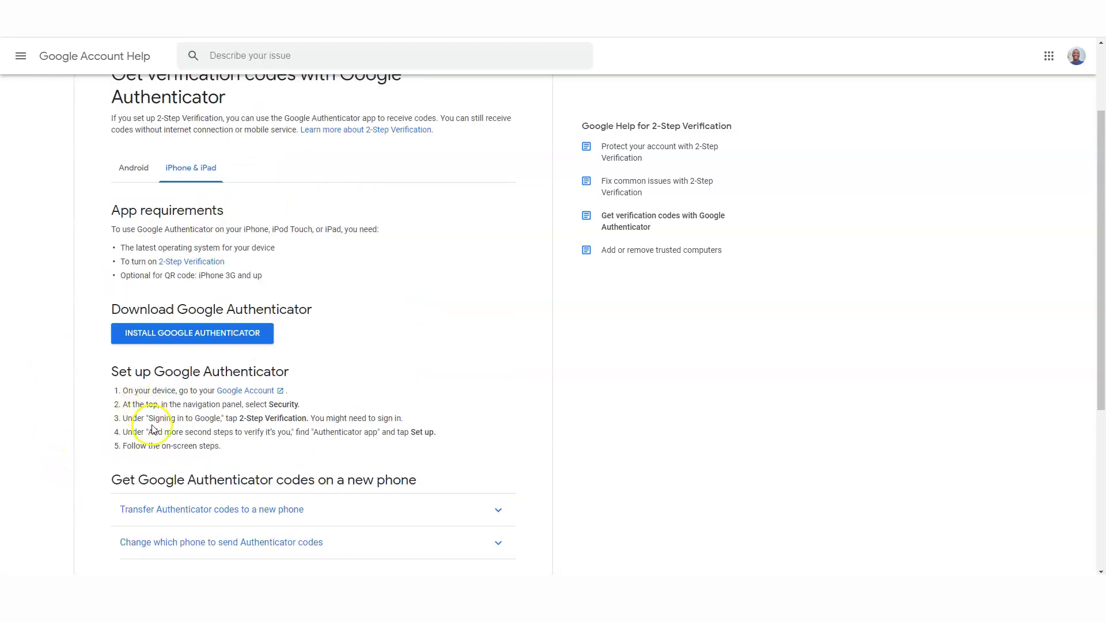
Compare the Android instructions, read the iPhone steps for moving codes to a new phone, and return to Uphold's article.
{"action": "left_click", "coordinate": [143, 182]}
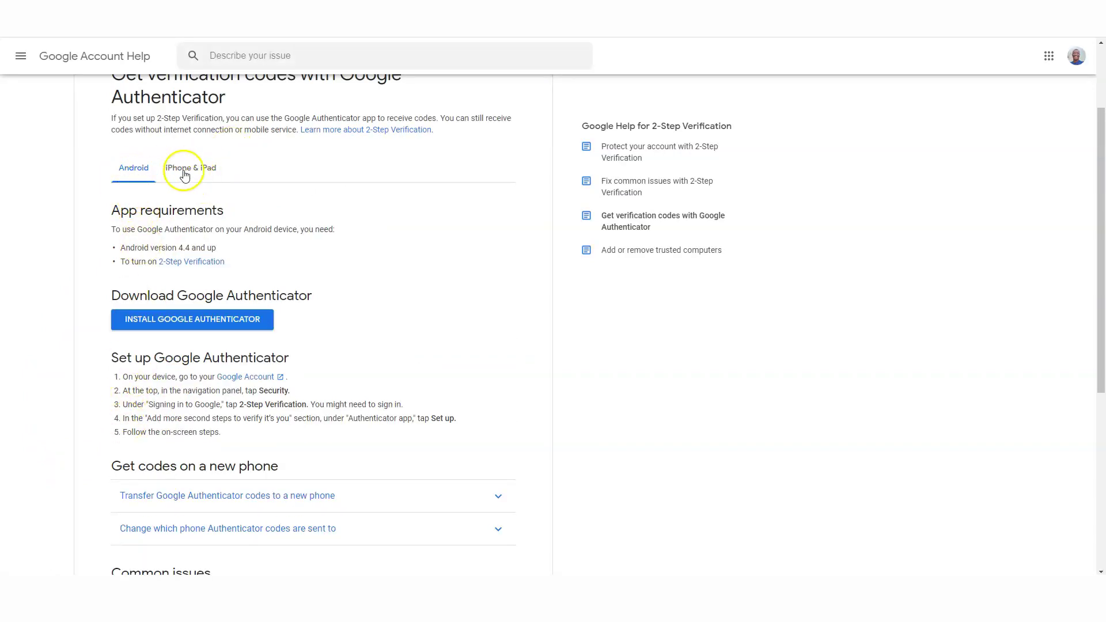
{"action": "left_click", "coordinate": [185, 175]}
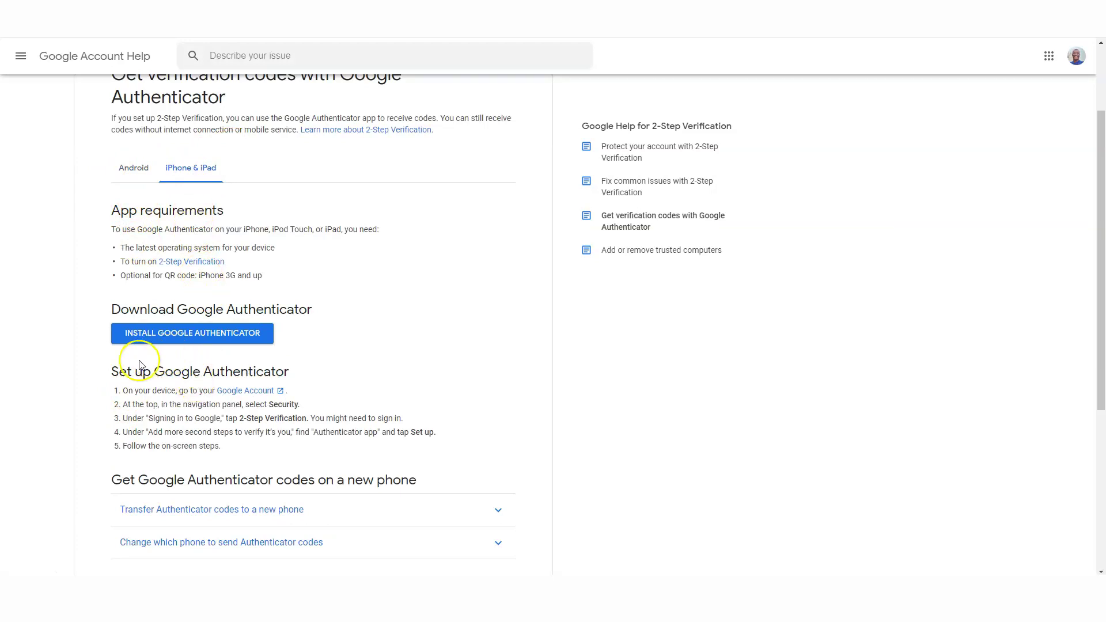
{"action": "scroll", "coordinate": [181, 471], "scroll_direction": "down", "scroll_amount": 1}
{"action": "scroll", "coordinate": [182, 472], "scroll_direction": "down", "scroll_amount": 1}
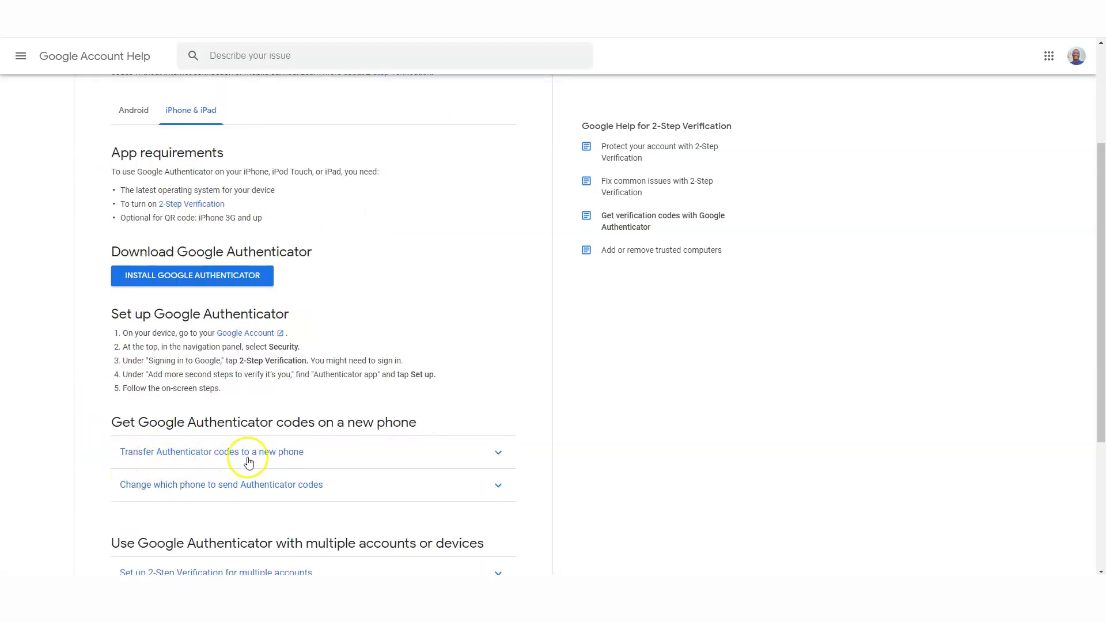
{"action": "left_click", "coordinate": [353, 457]}
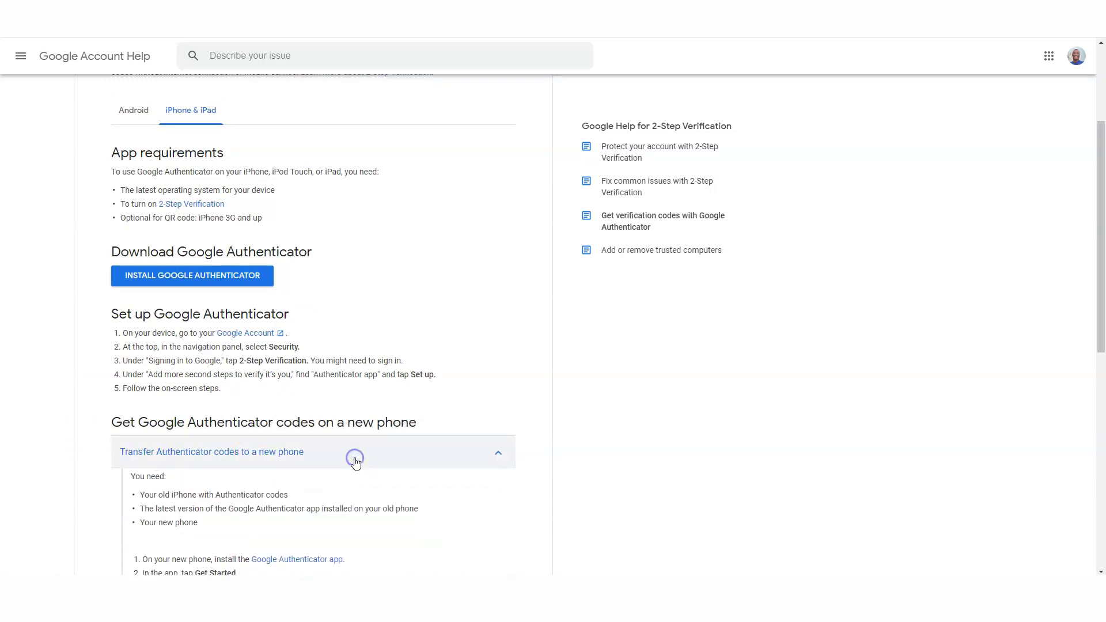
{"action": "scroll", "coordinate": [329, 468], "scroll_direction": "down", "scroll_amount": 2}
{"action": "scroll", "coordinate": [194, 397], "scroll_direction": "down", "scroll_amount": 1}
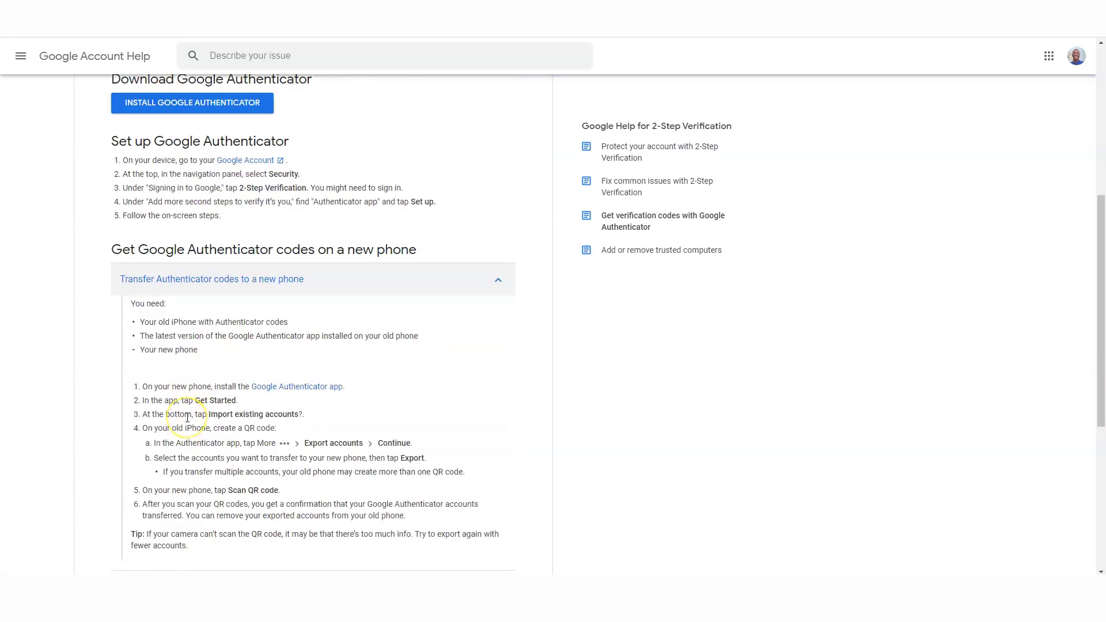
{"action": "scroll", "coordinate": [193, 422], "scroll_direction": "up", "scroll_amount": 6}
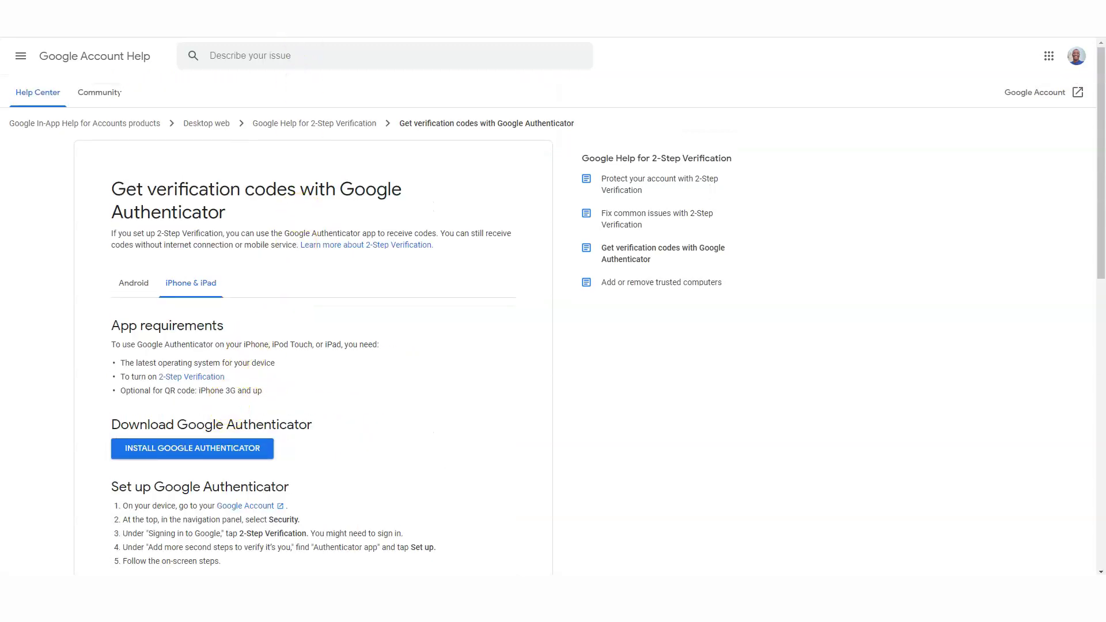
{"action": "key", "text": "ctrl+Tab"}
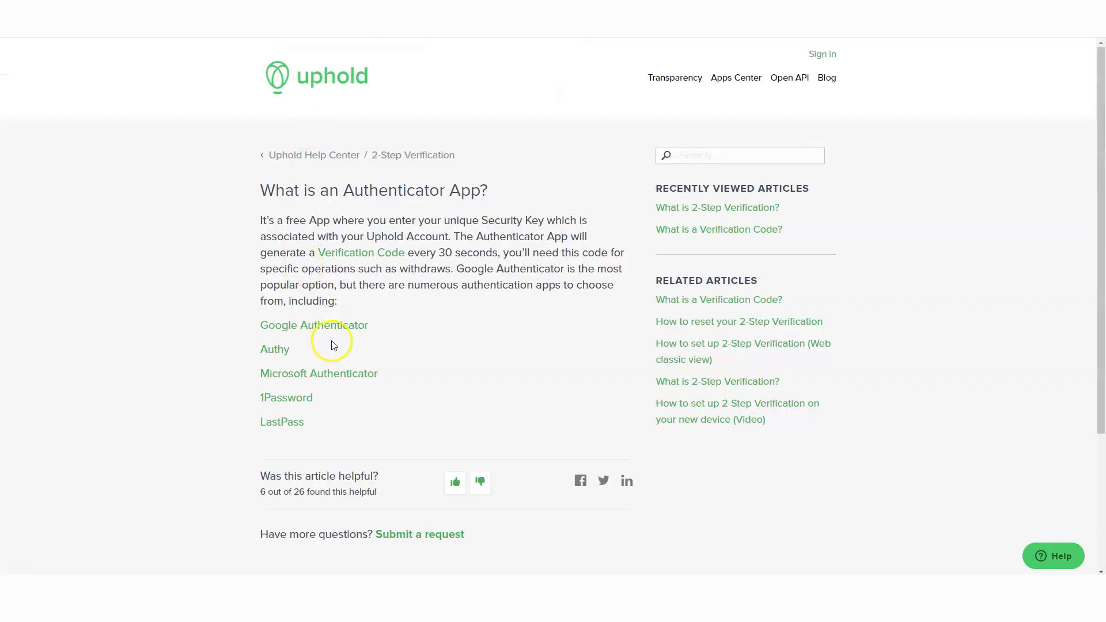
{"action": "left_click", "coordinate": [319, 377]}
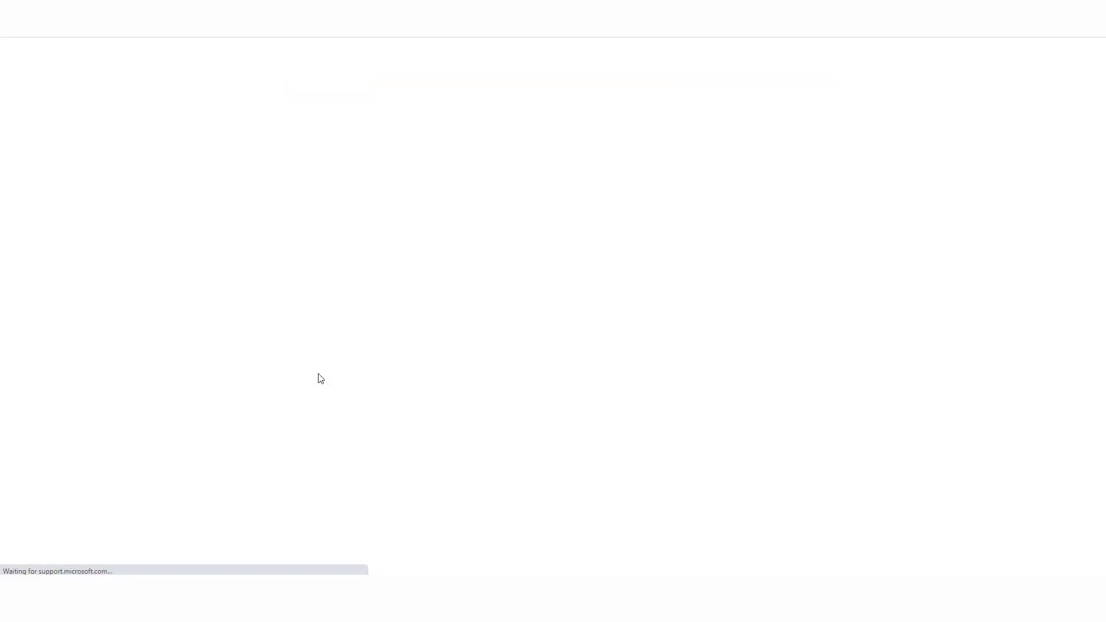
{"action": "scroll", "coordinate": [558, 318], "scroll_direction": "down", "scroll_amount": 1}
{"action": "scroll", "coordinate": [558, 318], "scroll_direction": "down", "scroll_amount": 4}
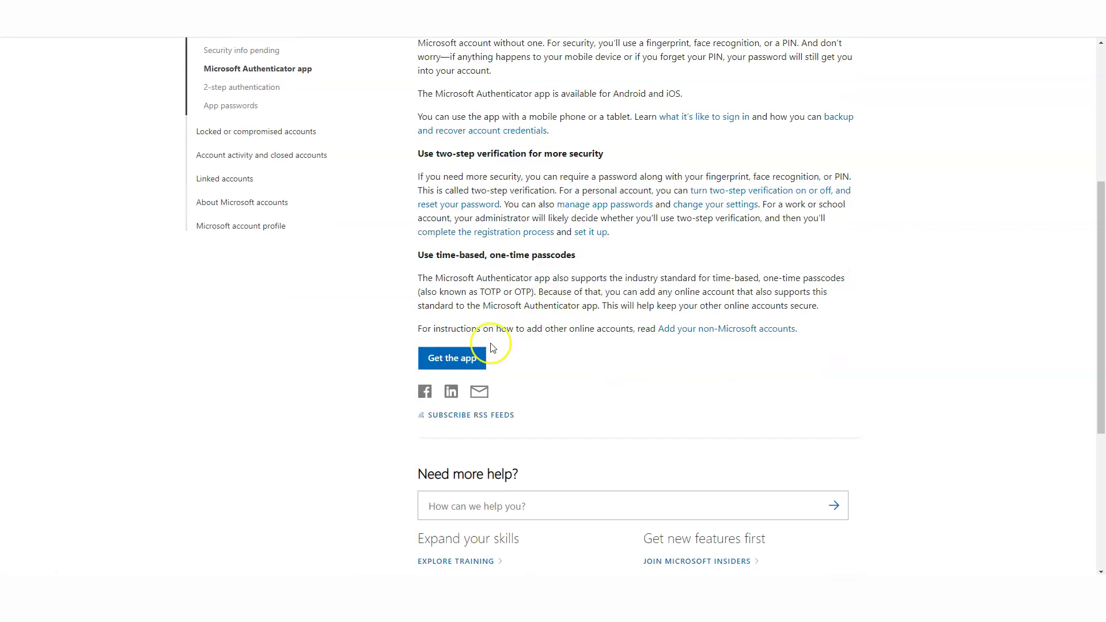
{"action": "scroll", "coordinate": [451, 357], "scroll_direction": "down", "scroll_amount": 1}
{"action": "scroll", "coordinate": [444, 363], "scroll_direction": "up", "scroll_amount": 3}
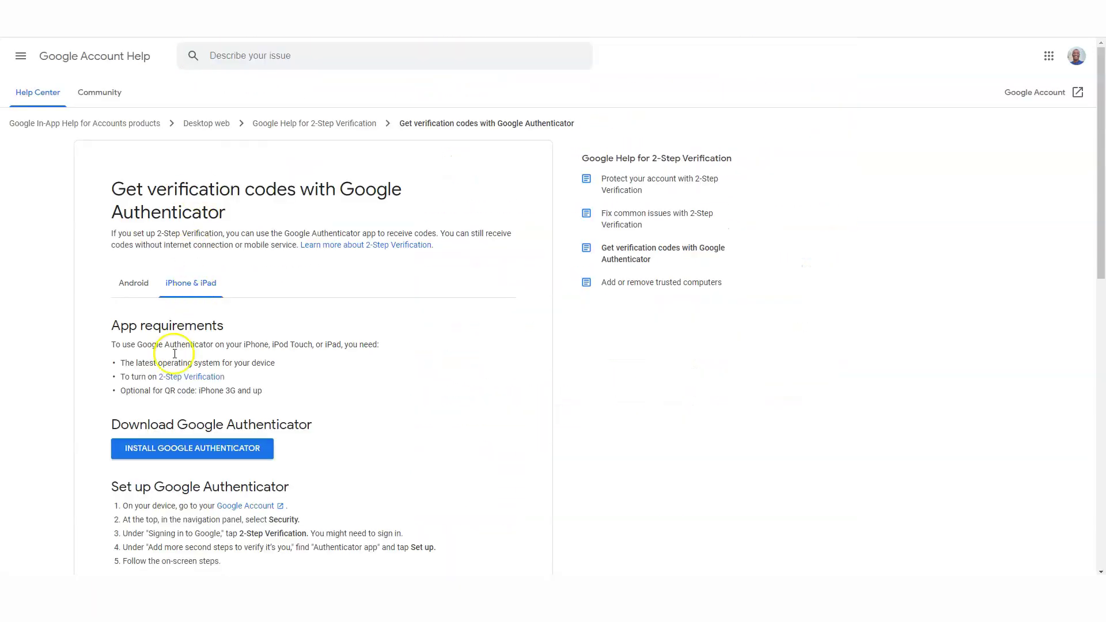
{"action": "scroll", "coordinate": [164, 414], "scroll_direction": "down", "scroll_amount": 1}
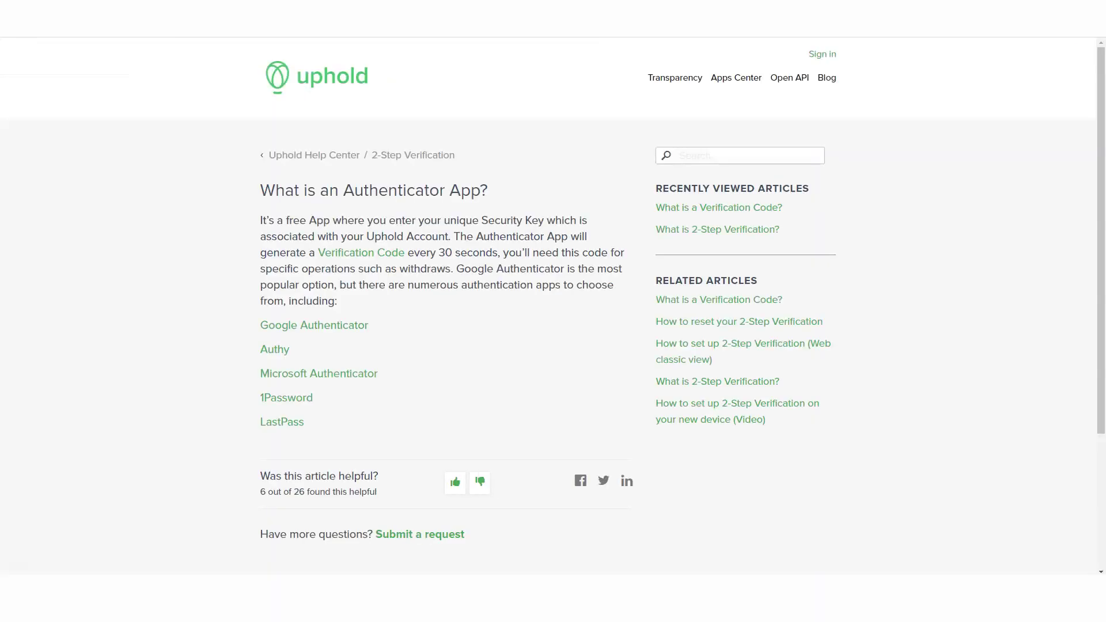
{"action": "left_click", "coordinate": [291, 397]}
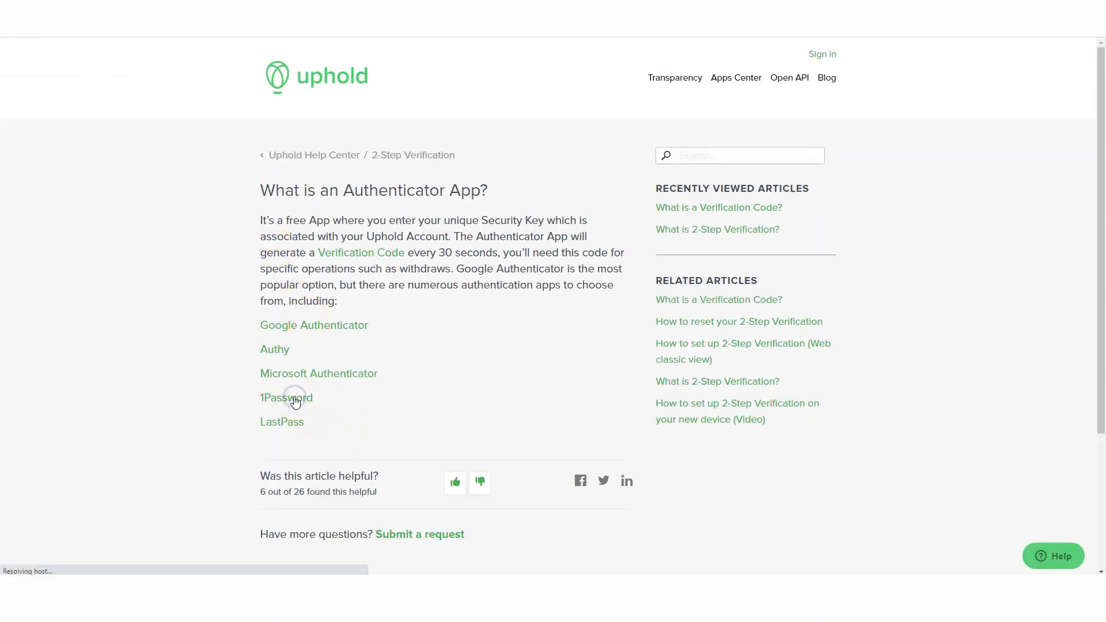
{"action": "scroll", "coordinate": [266, 366], "scroll_direction": "down", "scroll_amount": 3}
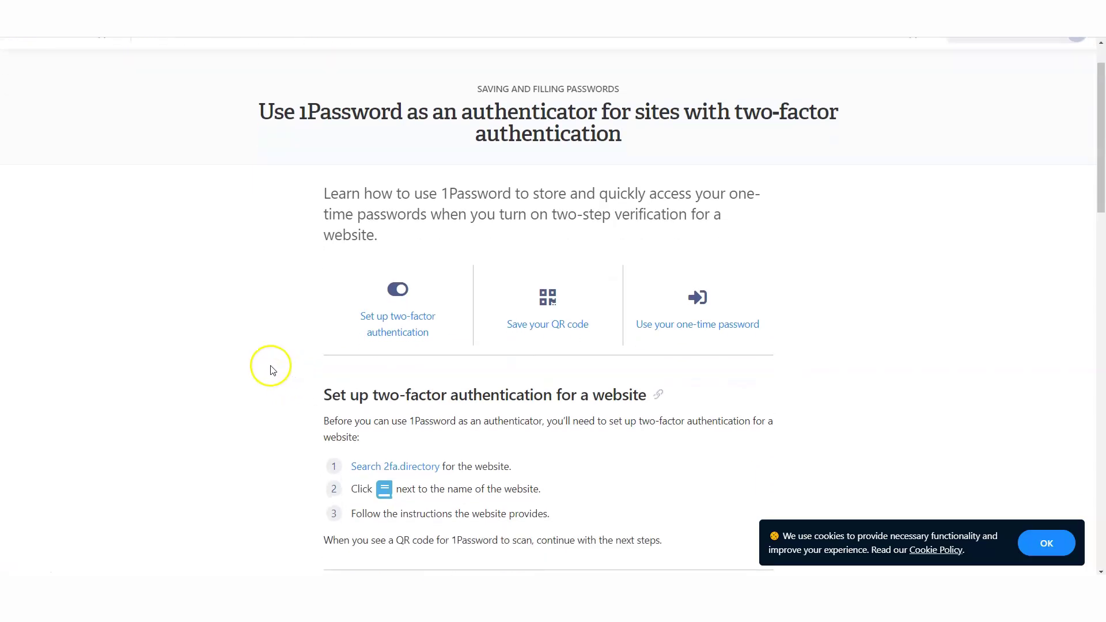
{"action": "scroll", "coordinate": [323, 278], "scroll_direction": "up", "scroll_amount": 2}
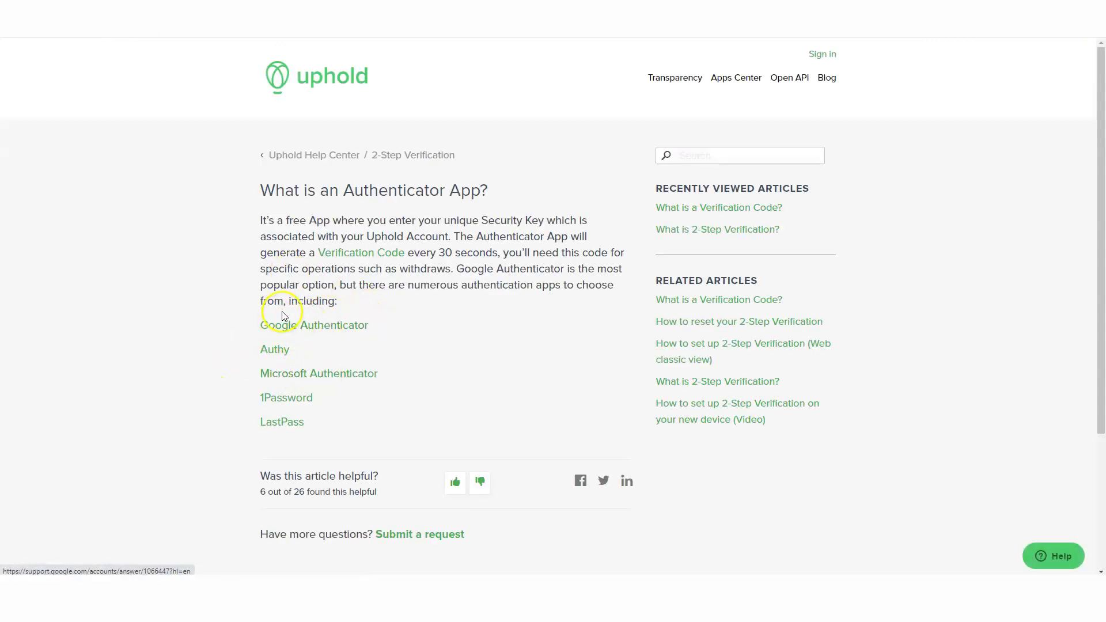
{"action": "left_click", "coordinate": [288, 424]}
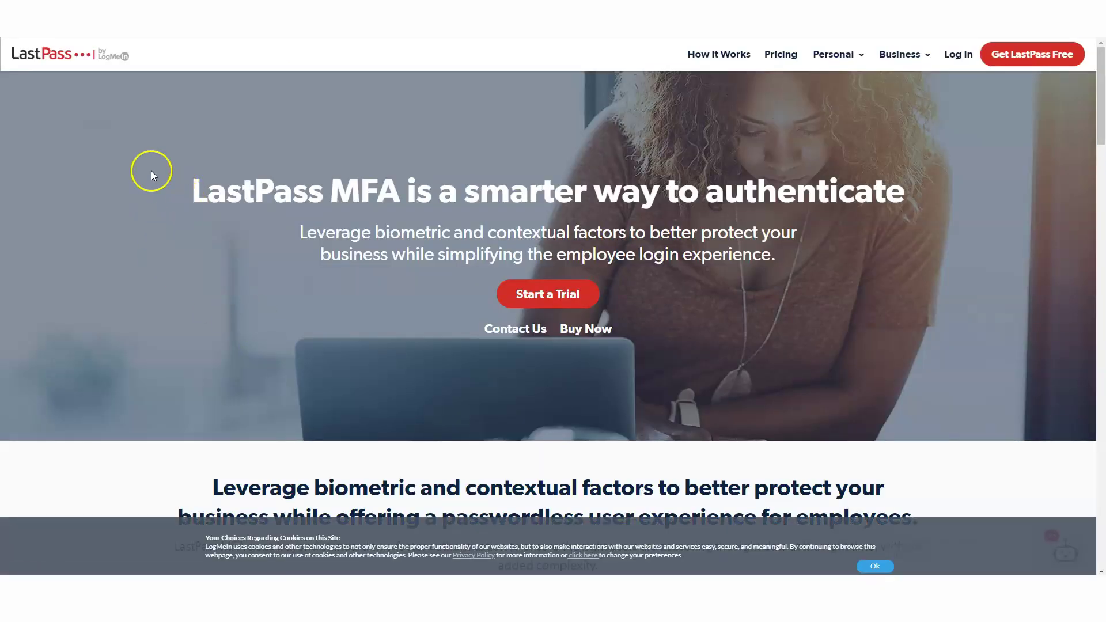
{"action": "key", "text": "alt+Left"}
{"action": "left_click", "coordinate": [272, 349]}
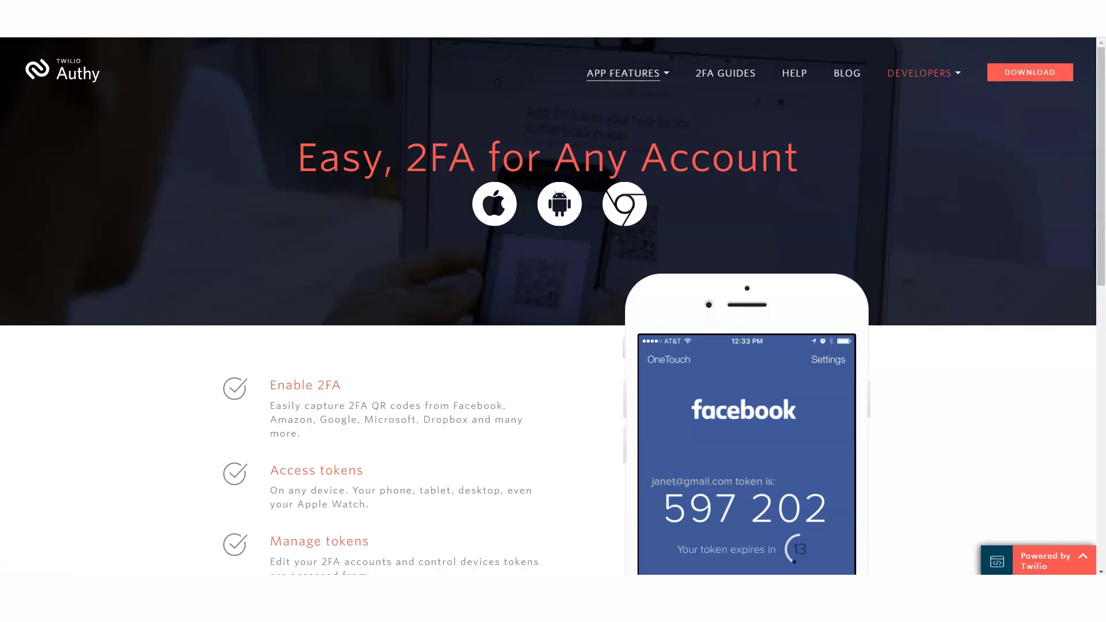
{"action": "key", "text": "alt+Left"}
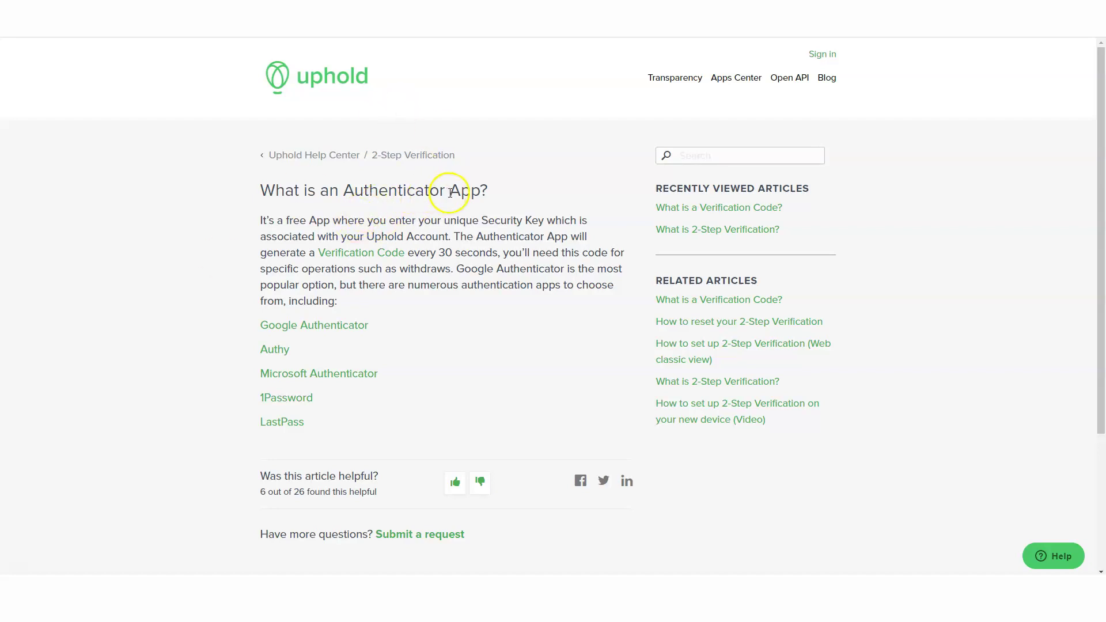
Read 'What is a Verification Code?', then open 'What is an Authenticator App?' from Related Articles.
{"action": "left_click", "coordinate": [697, 304]}
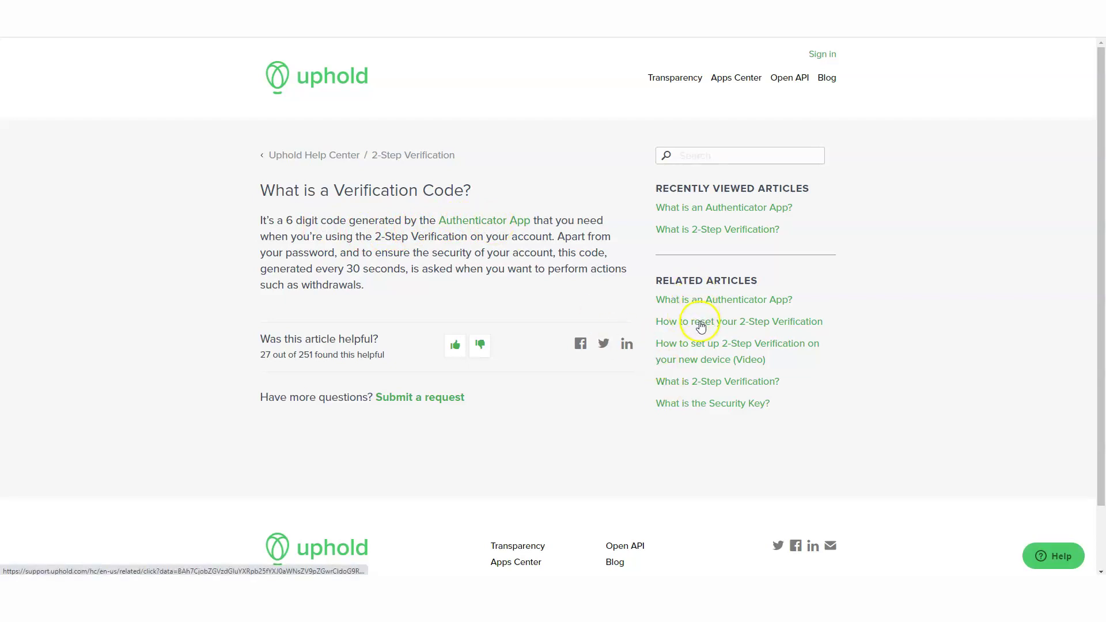
{"action": "left_click", "coordinate": [733, 297]}
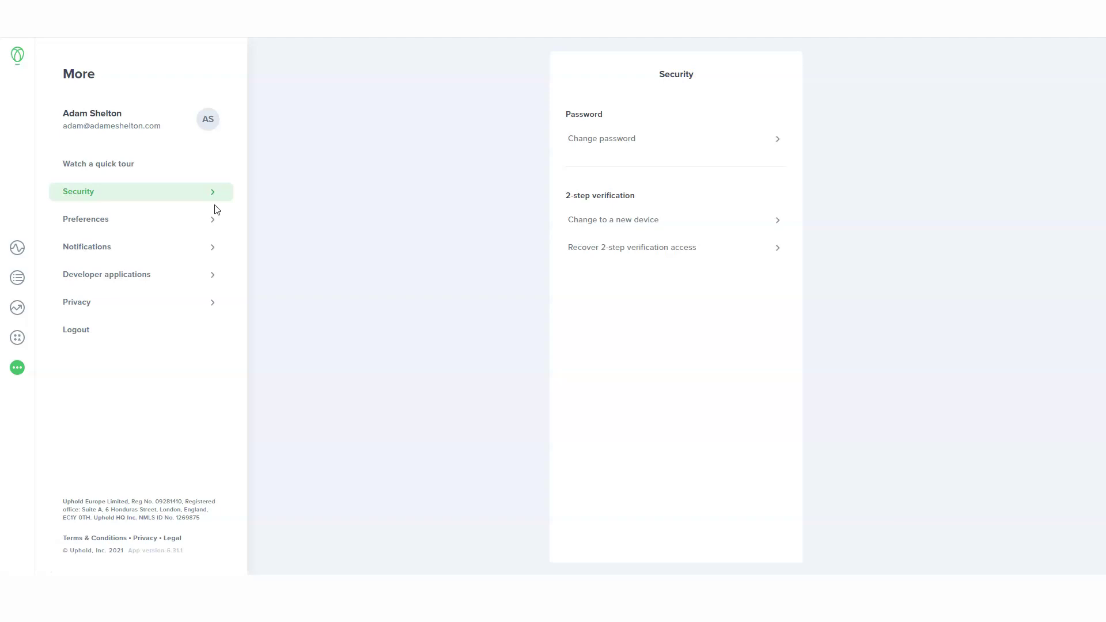
Select an item in the More panel beside the Security settings.
{"action": "left_click", "coordinate": [217, 178]}
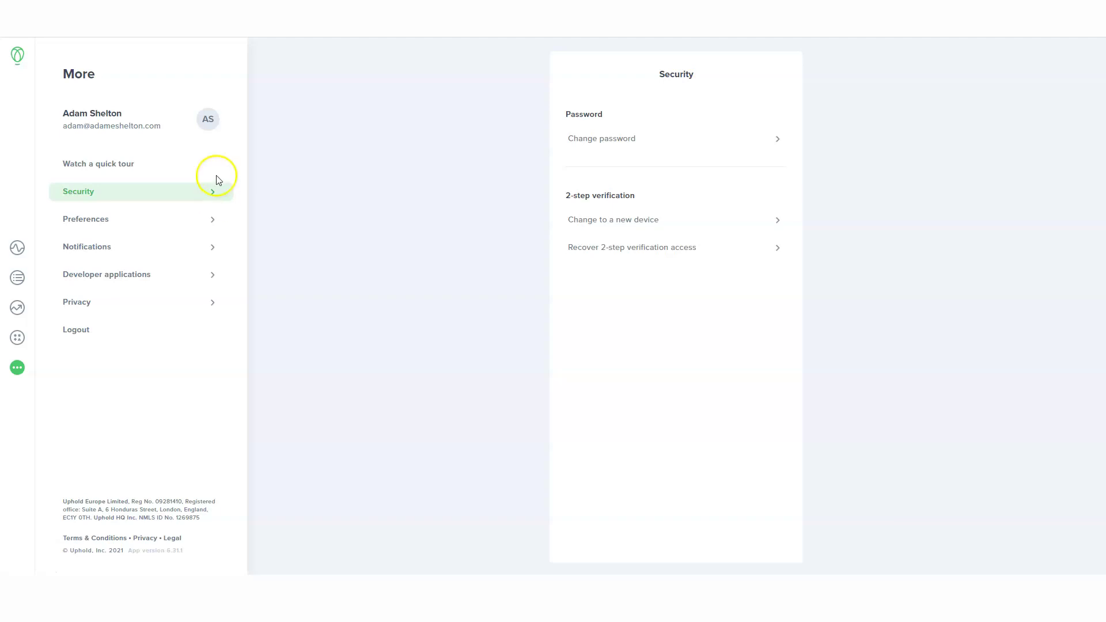